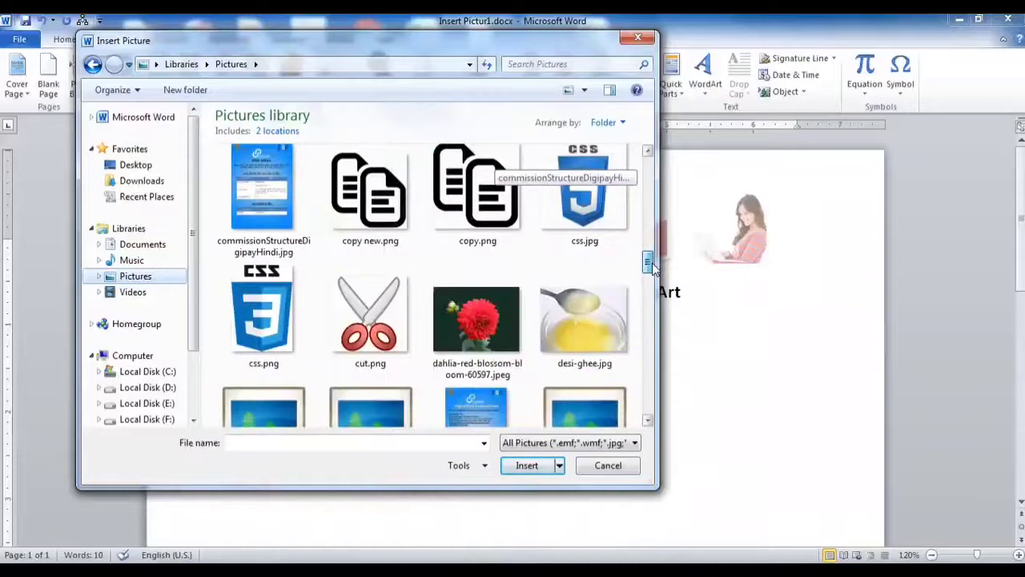
# Insert the picture LOGO COREL DRAW W3.png from the Pictures library below the title.
pyautogui.moveTo(651, 266); pyautogui.dragTo(651, 328)
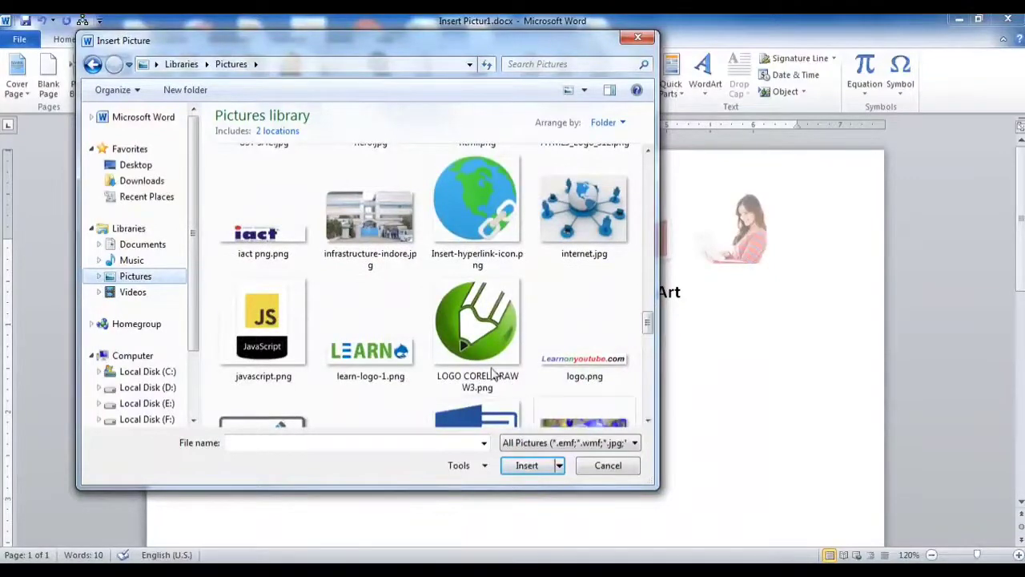
pyautogui.click(492, 338)
pyautogui.click(526, 465)
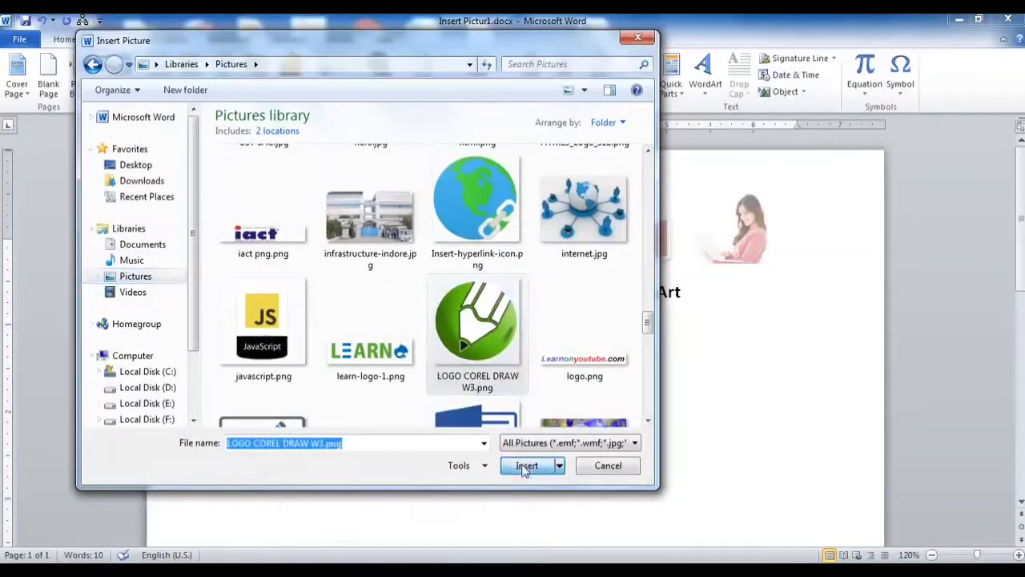
# Reduce the inserted logo picture to 3" high by 3" wide.
pyautogui.scroll(-5, 539, 440)
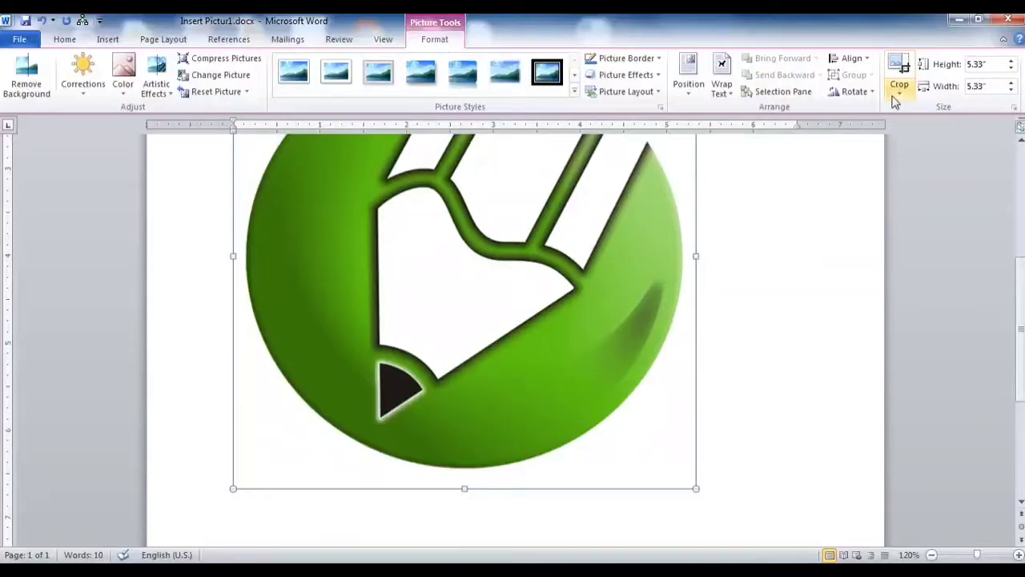
pyautogui.click(1010, 69)
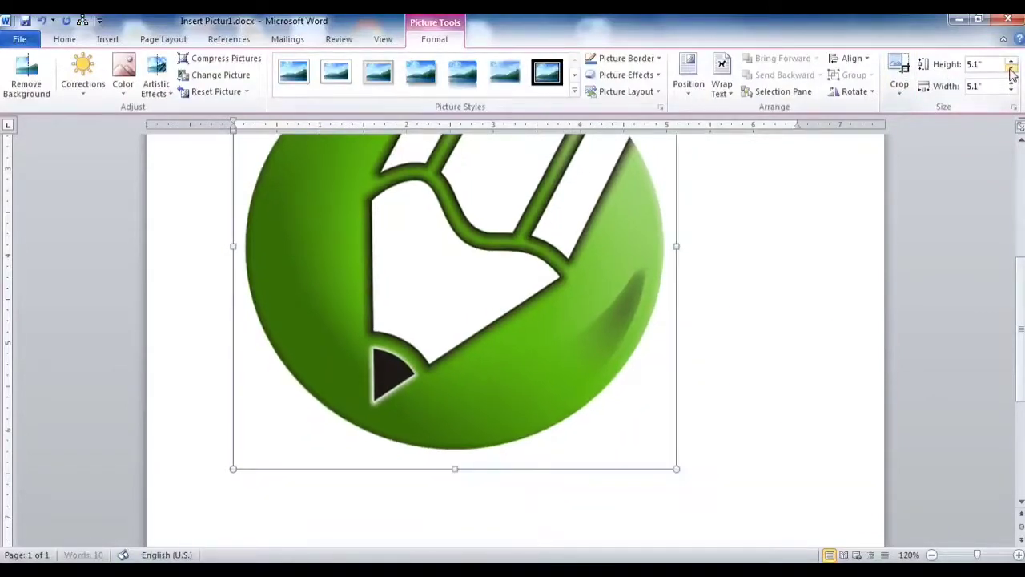
pyautogui.moveTo(1010, 71); pyautogui.dragTo(1011, 71)
pyautogui.scroll(4, 711, 252)
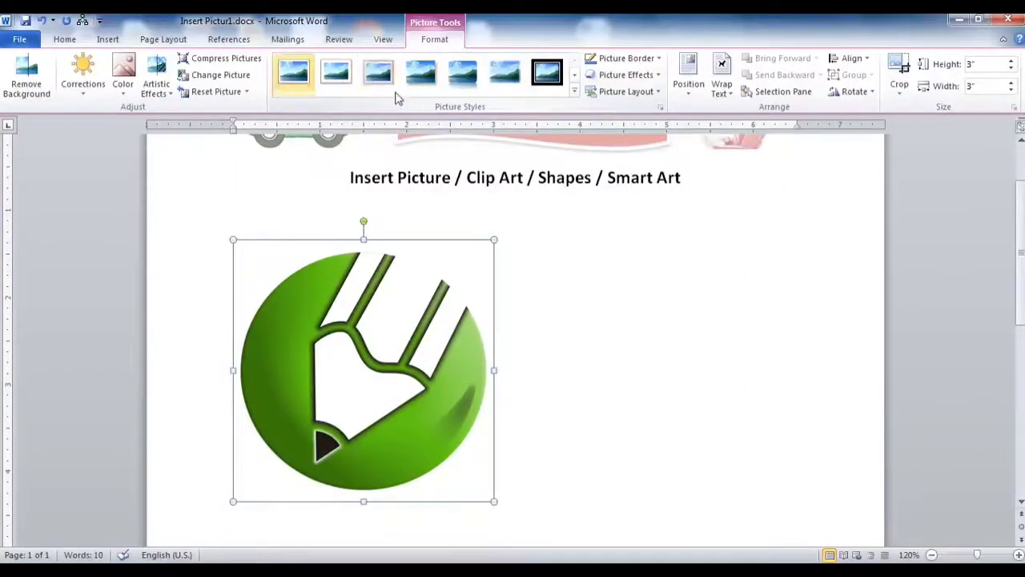
# Try the reflected black frame style on the logo, settling on the black-bordered oval picture style with a shadow beneath.
pyautogui.click(574, 92)
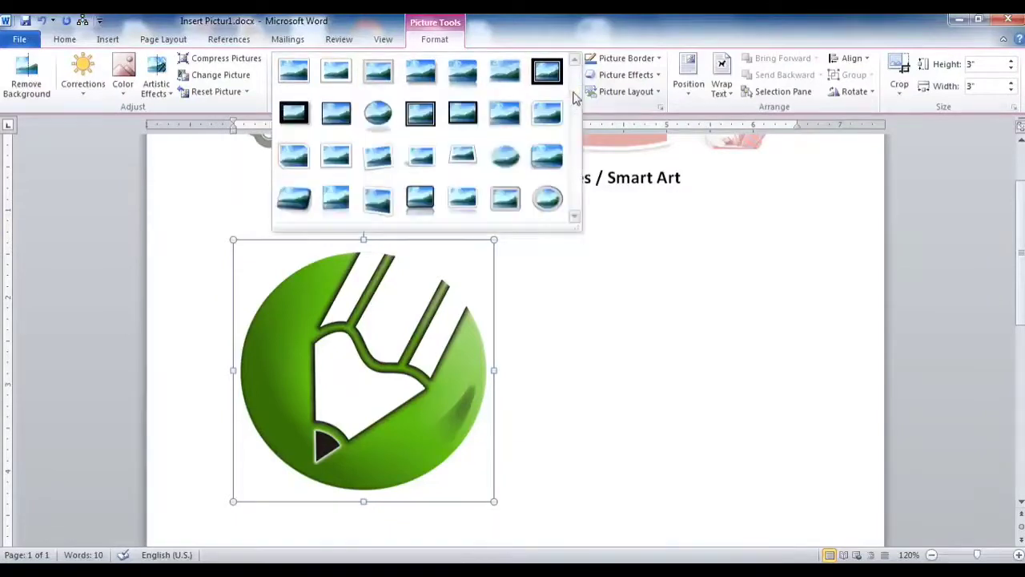
pyautogui.click(424, 208)
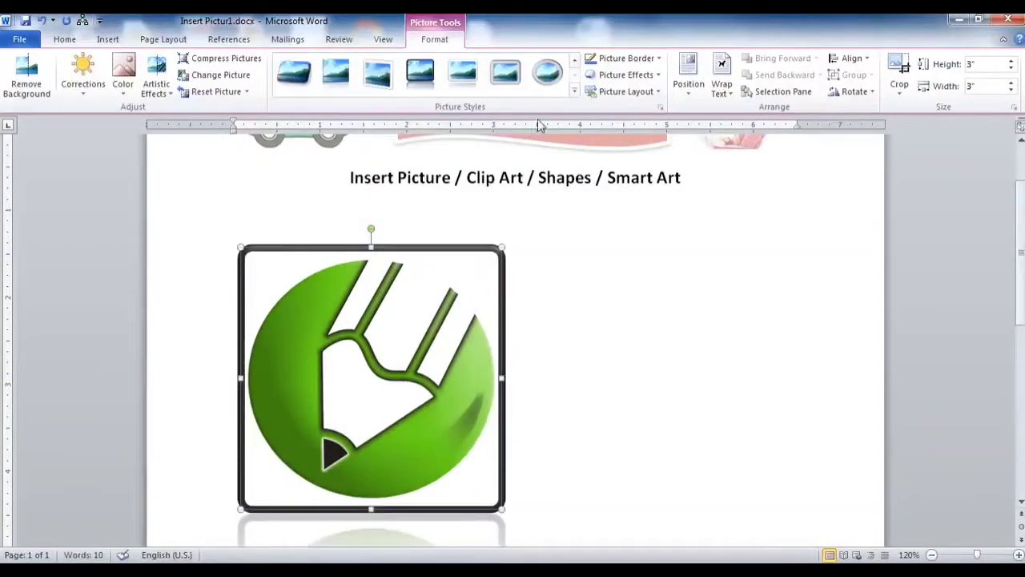
pyautogui.click(573, 92)
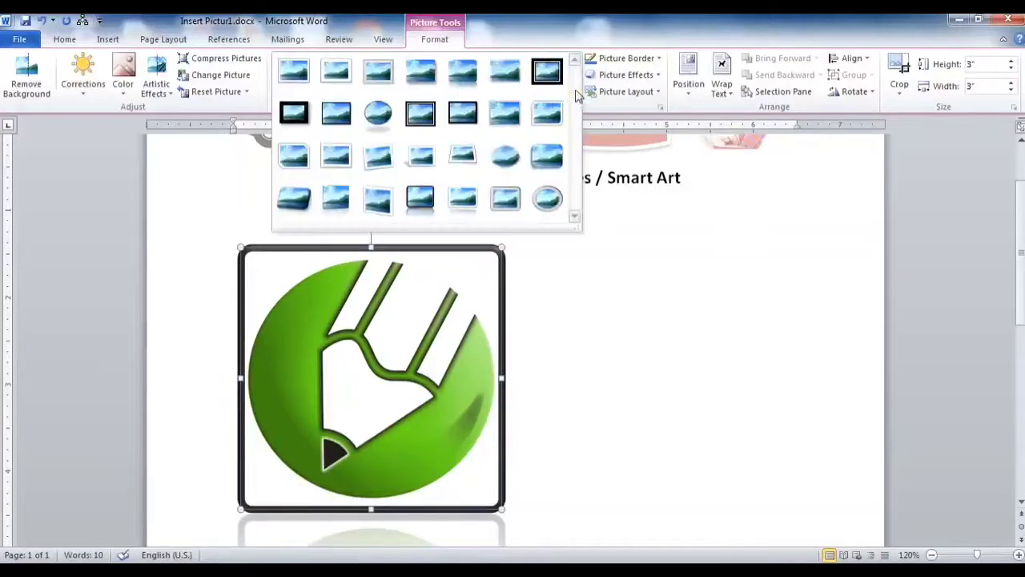
pyautogui.click(377, 117)
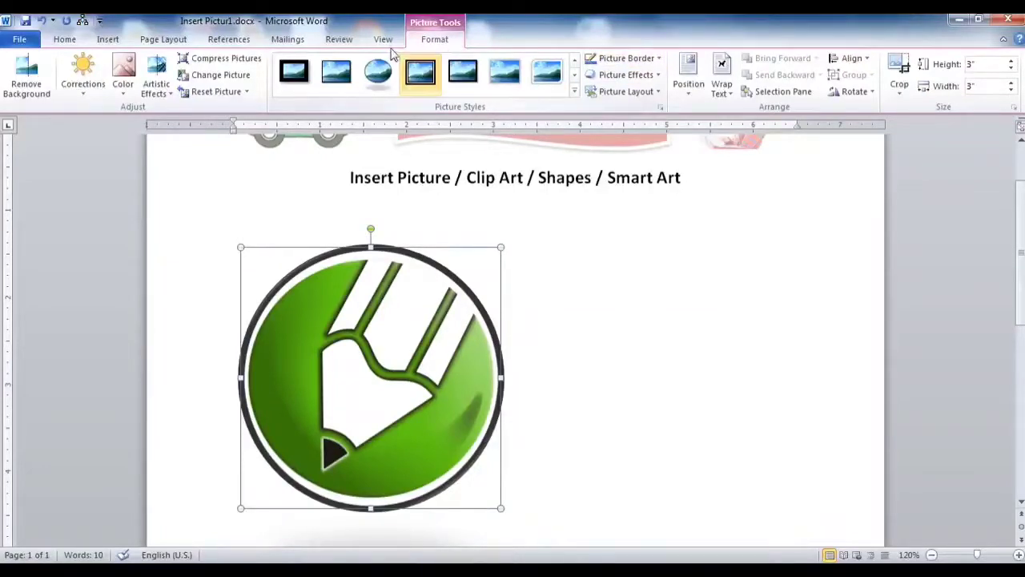
pyautogui.scroll(-2, 570, 400)
pyautogui.click(570, 406)
pyautogui.scroll(4, 570, 407)
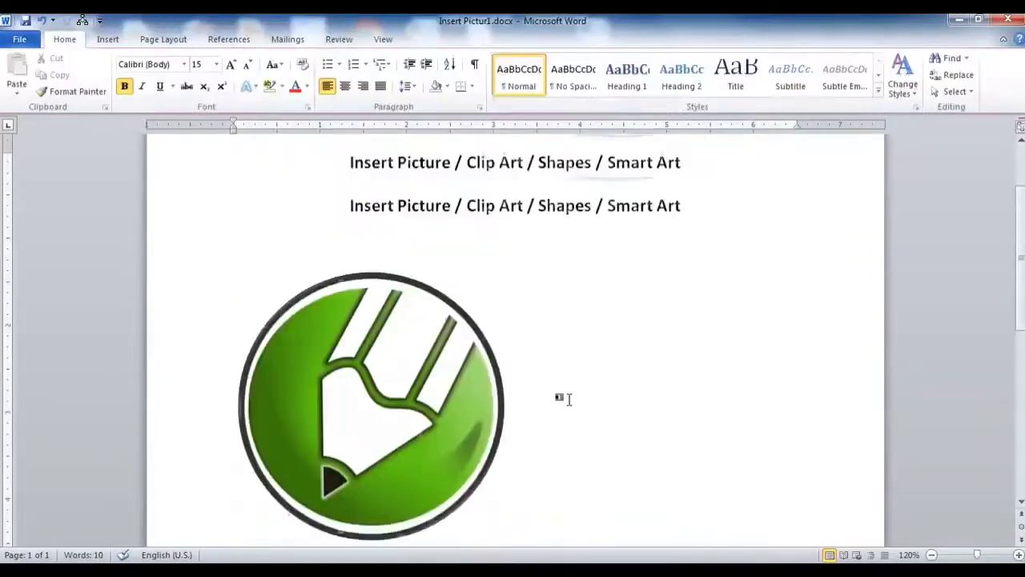
pyautogui.scroll(-4, 564, 406)
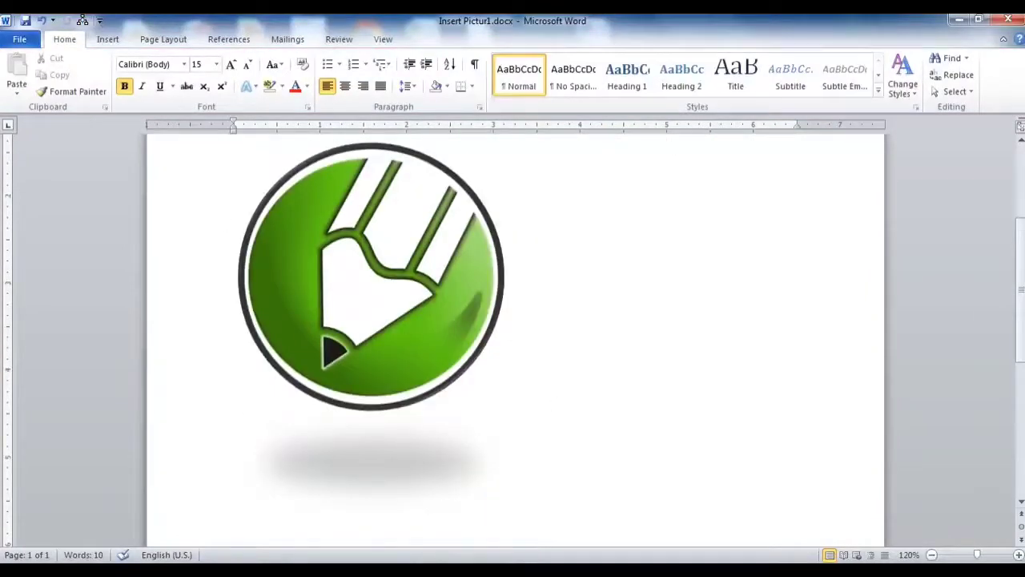
# List all clip art without a search term and insert the woman-at-a-computer and yellow forklift images after the logo.
pyautogui.click(109, 40)
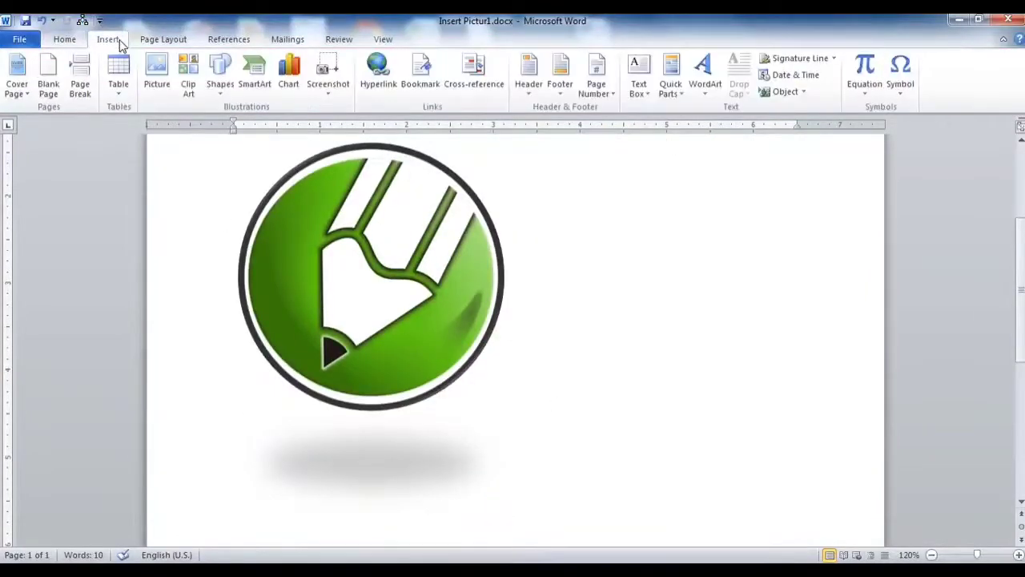
pyautogui.click(190, 67)
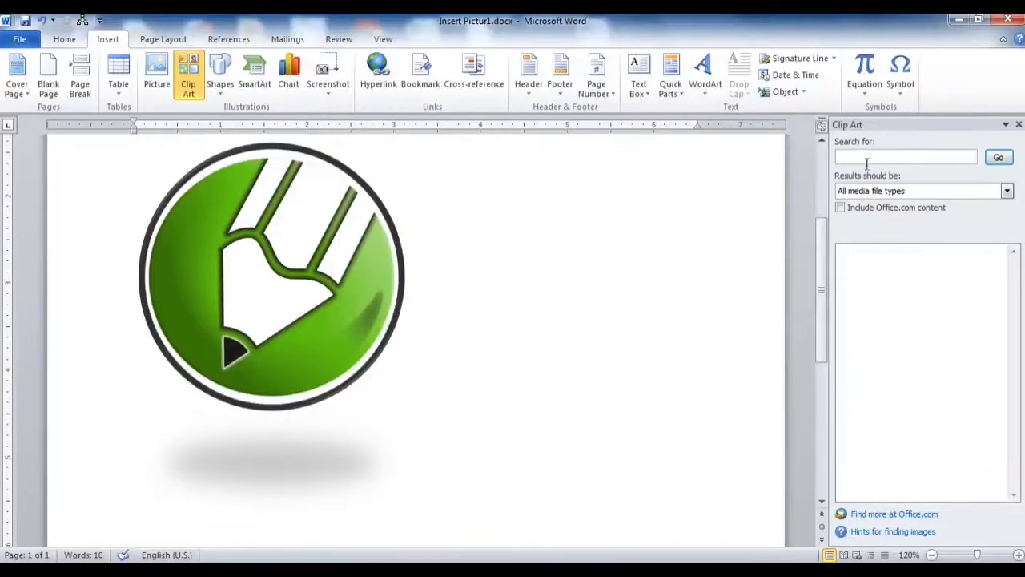
pyautogui.click(1001, 159)
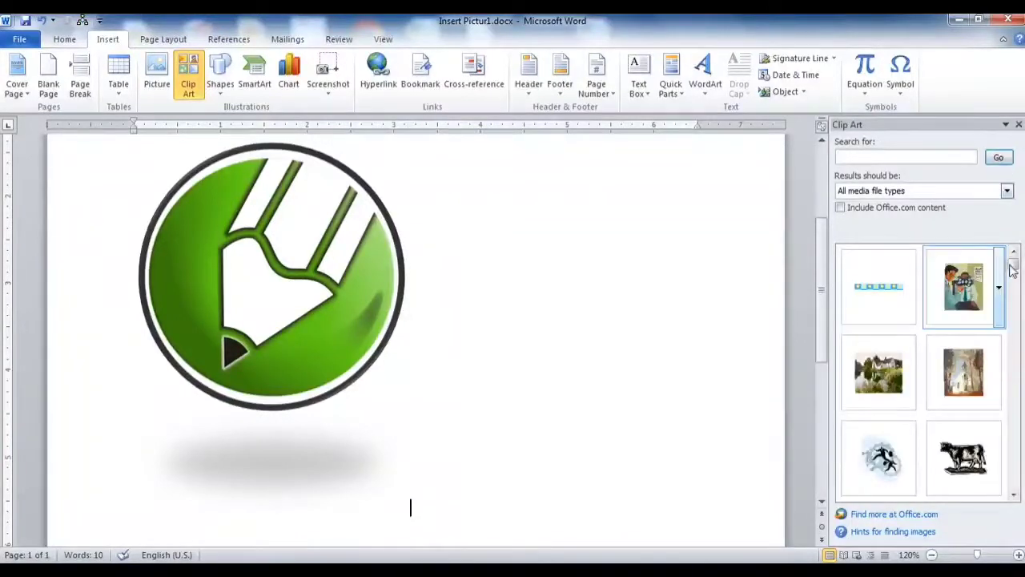
pyautogui.moveTo(1013, 267); pyautogui.dragTo(1015, 274)
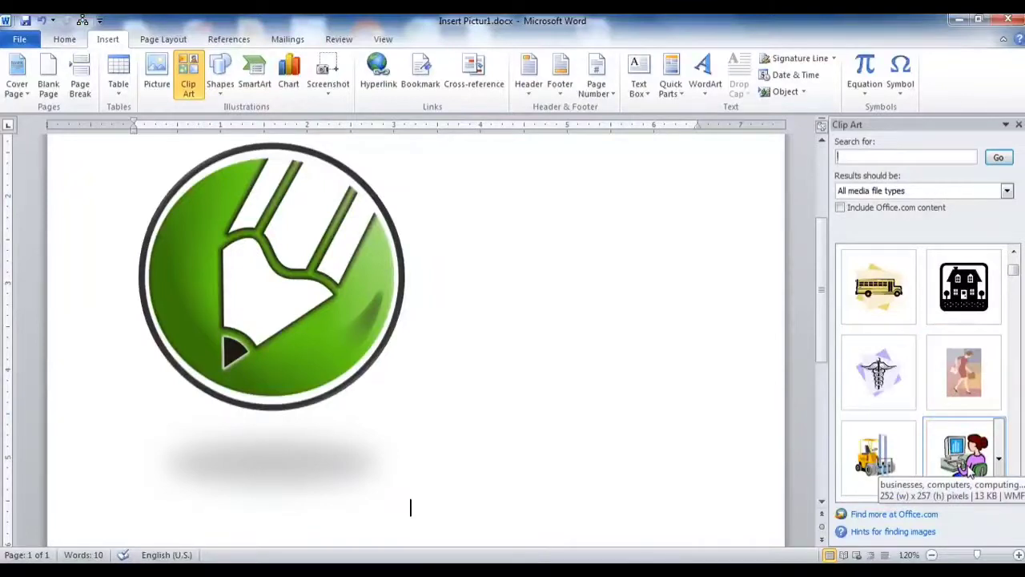
pyautogui.click(967, 456)
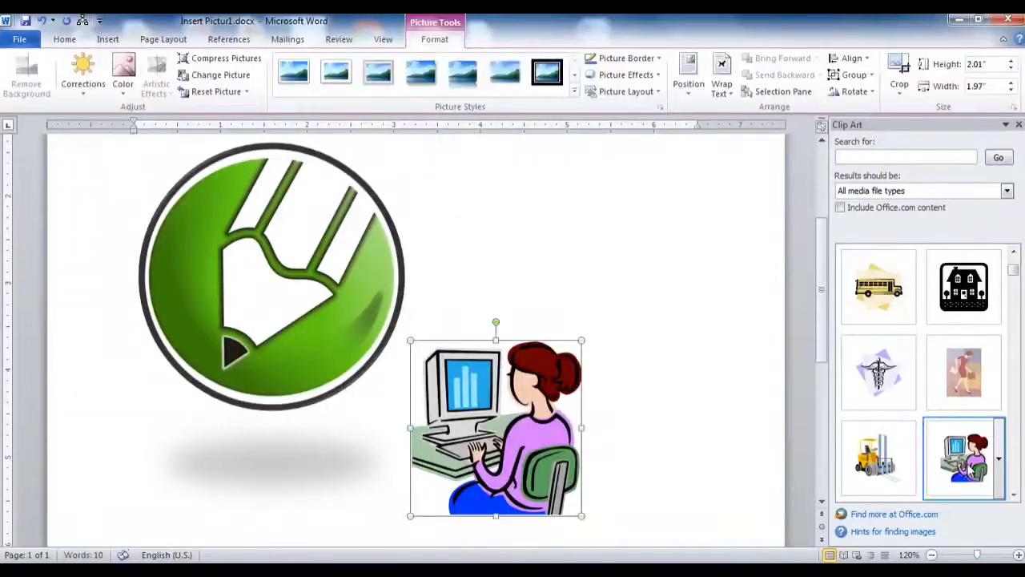
pyautogui.click(895, 469)
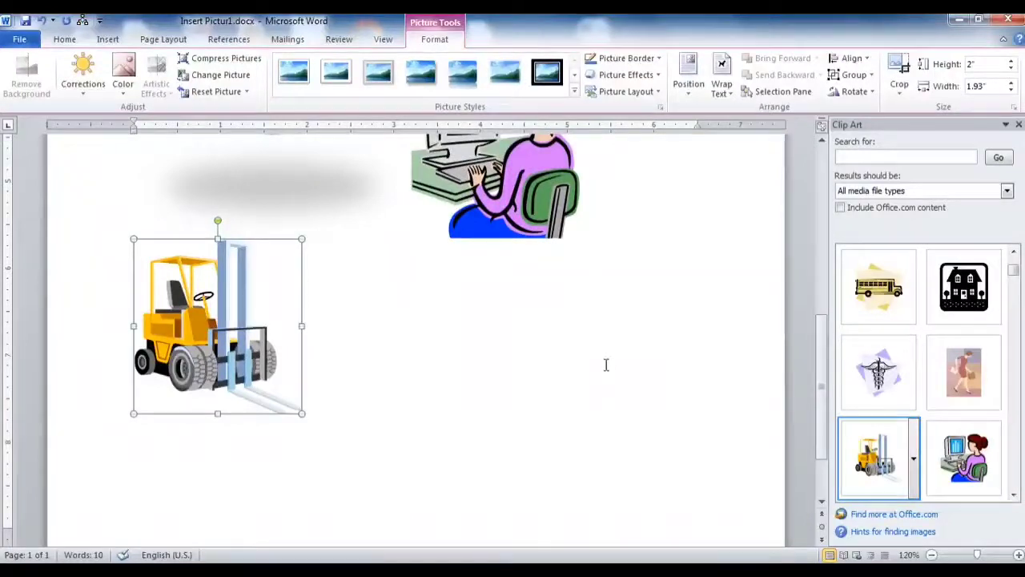
pyautogui.click(529, 381)
pyautogui.scroll(3, 521, 379)
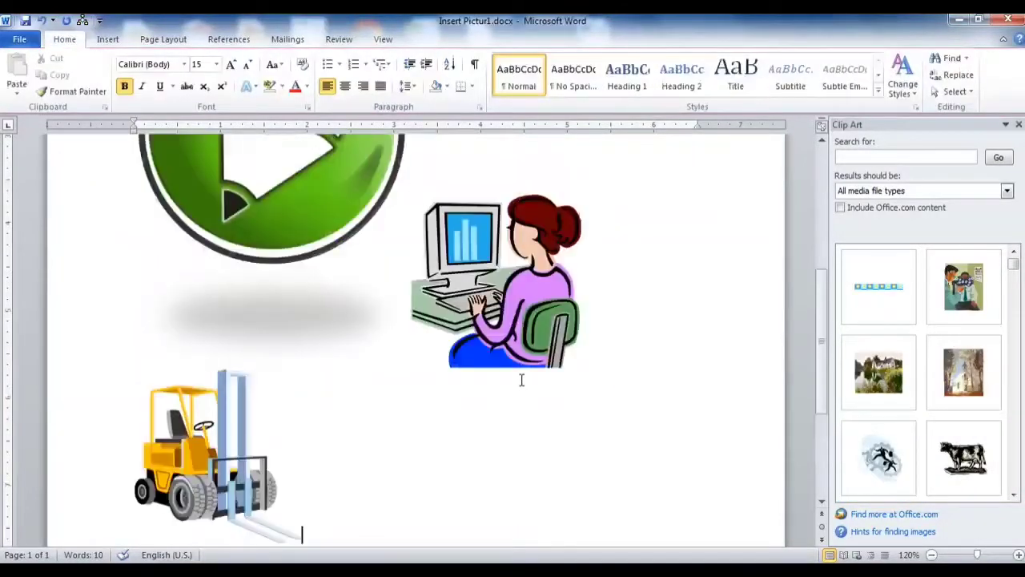
pyautogui.scroll(1, 522, 380)
pyautogui.scroll(-2, 552, 388)
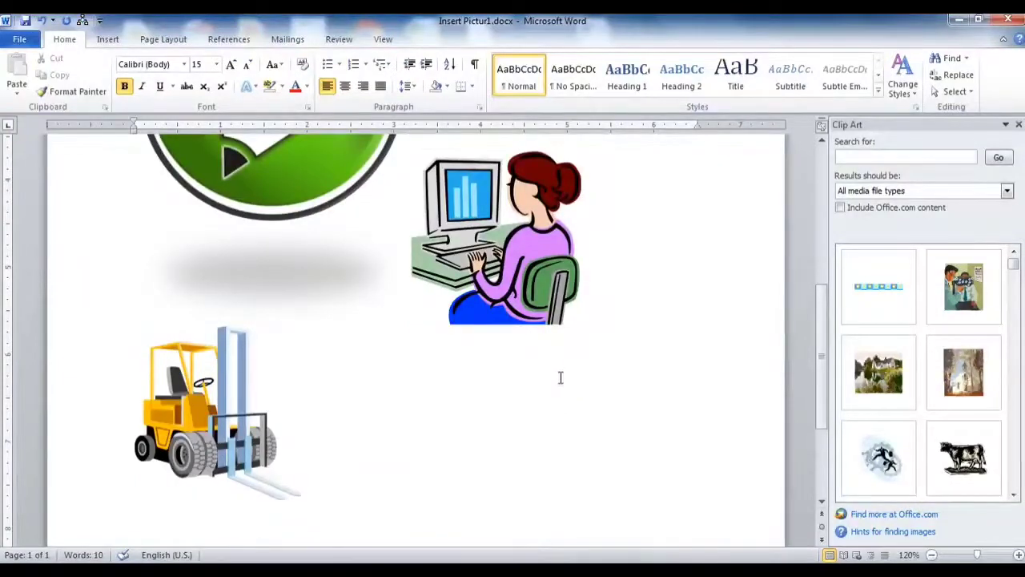
pyautogui.scroll(3, 379, 328)
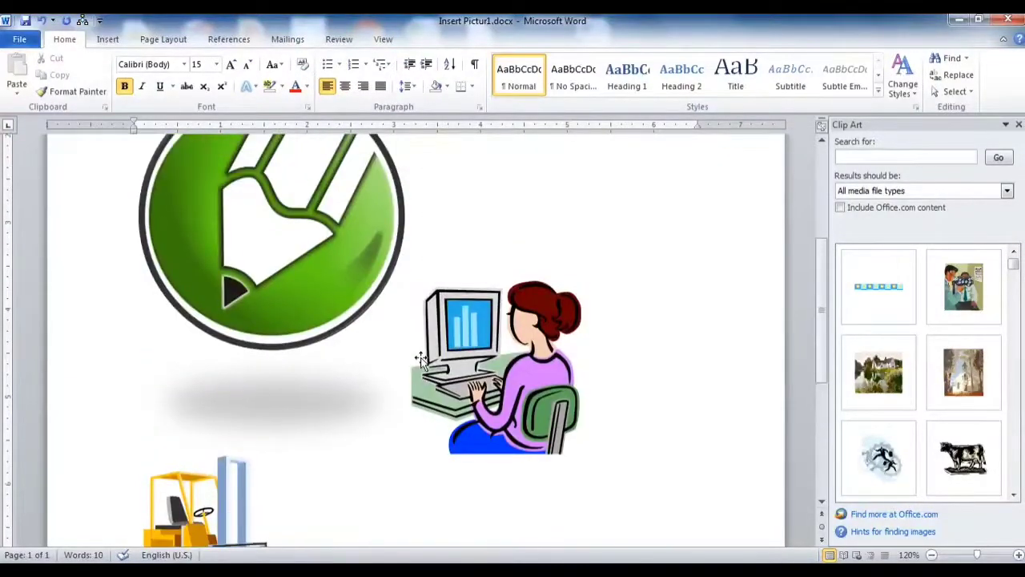
pyautogui.scroll(-5, 421, 357)
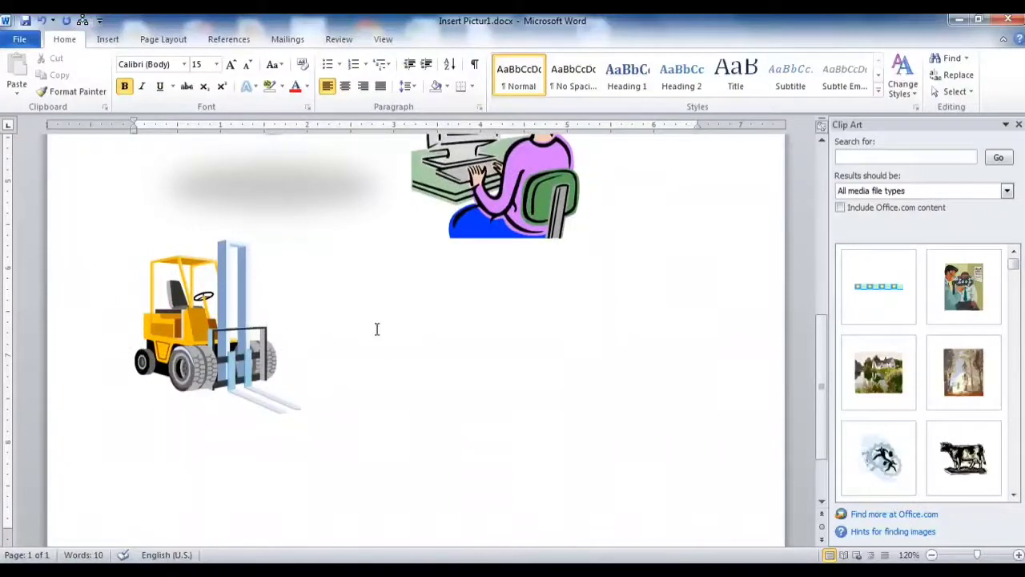
# Draw a horizontal scroll banner shape about 1.7" high and 3.8" wide beside the forklift.
pyautogui.click(109, 40)
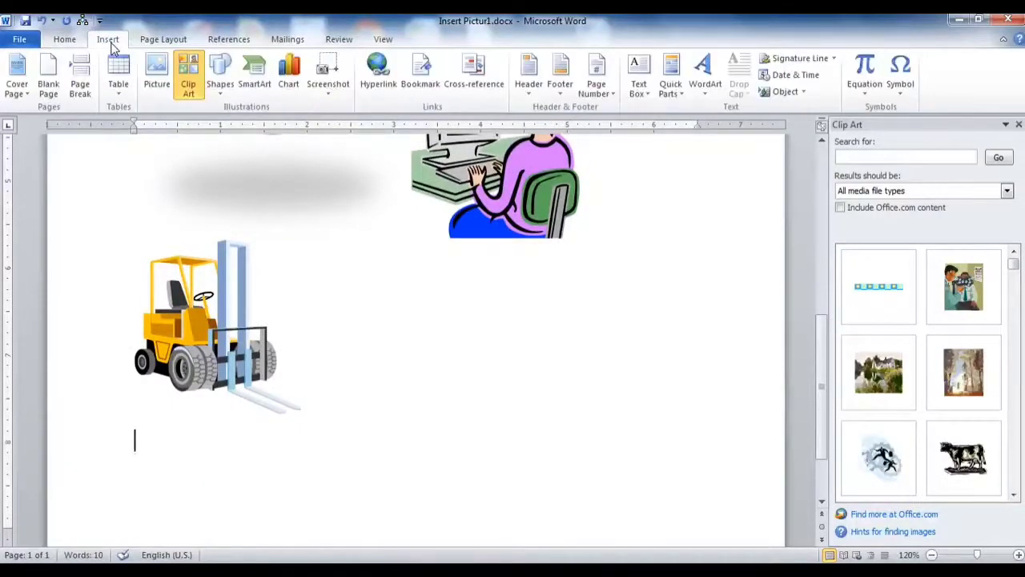
pyautogui.click(221, 83)
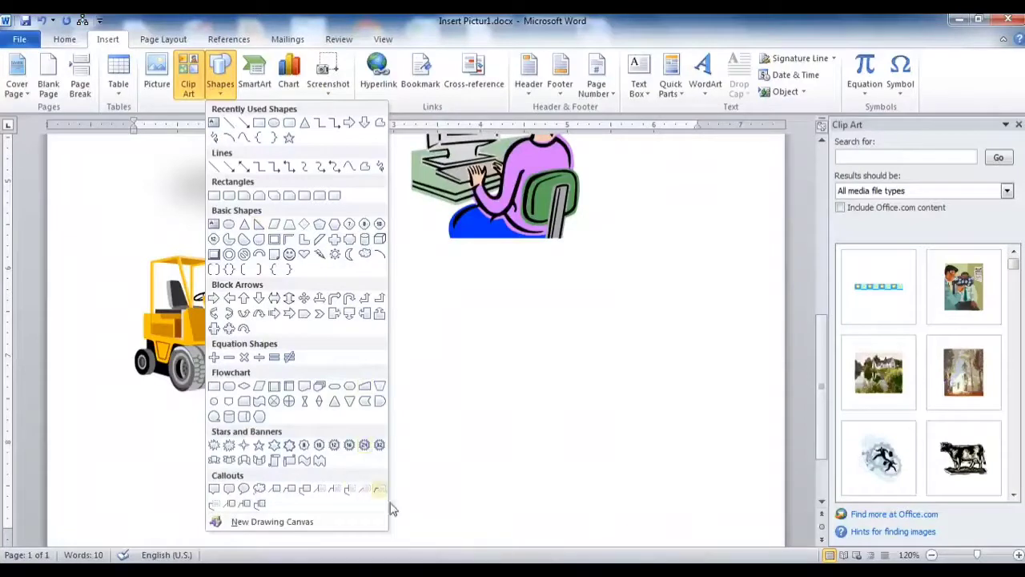
pyautogui.click(287, 458)
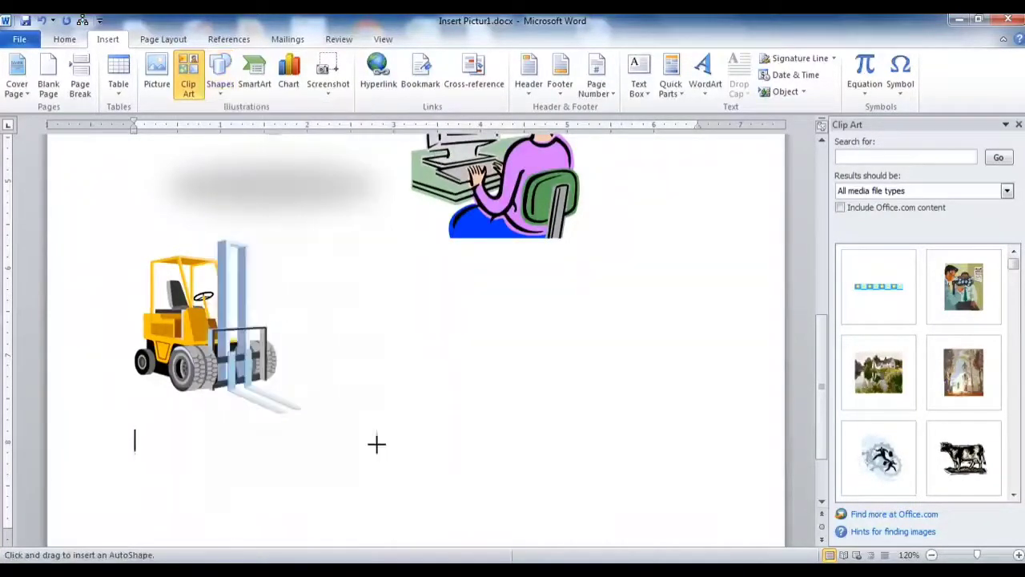
pyautogui.moveTo(366, 322); pyautogui.dragTo(694, 468)
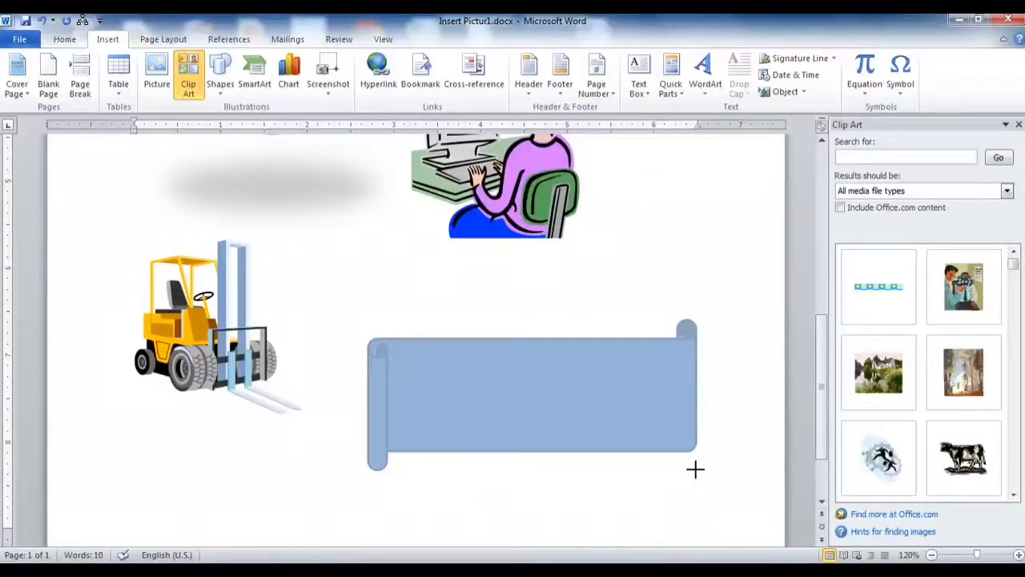
pyautogui.moveTo(694, 469); pyautogui.dragTo(695, 467)
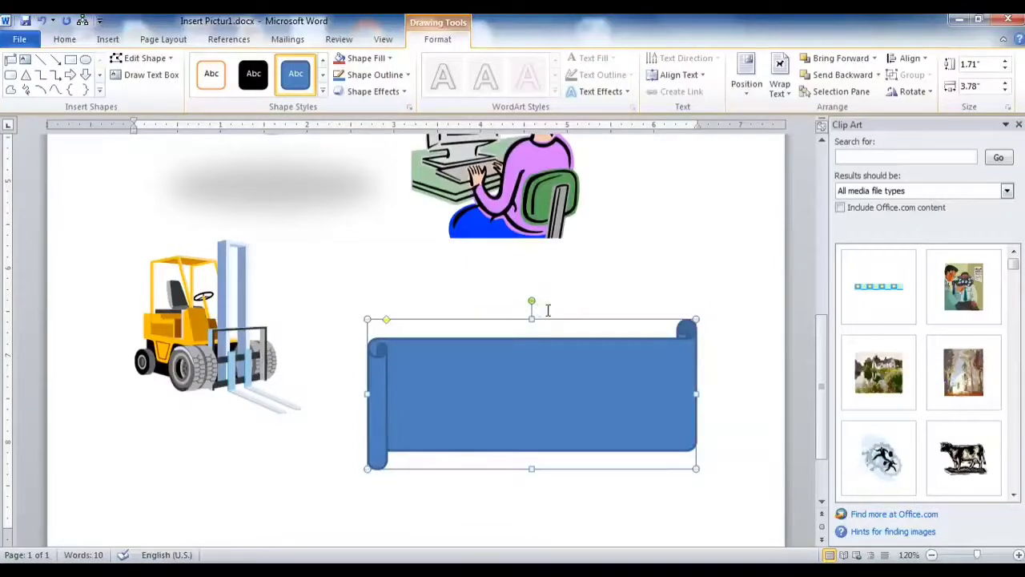
# Give the scroll banner the glossy red shape style from the last style row and add the text WELCOME inside it.
pyautogui.click(323, 90)
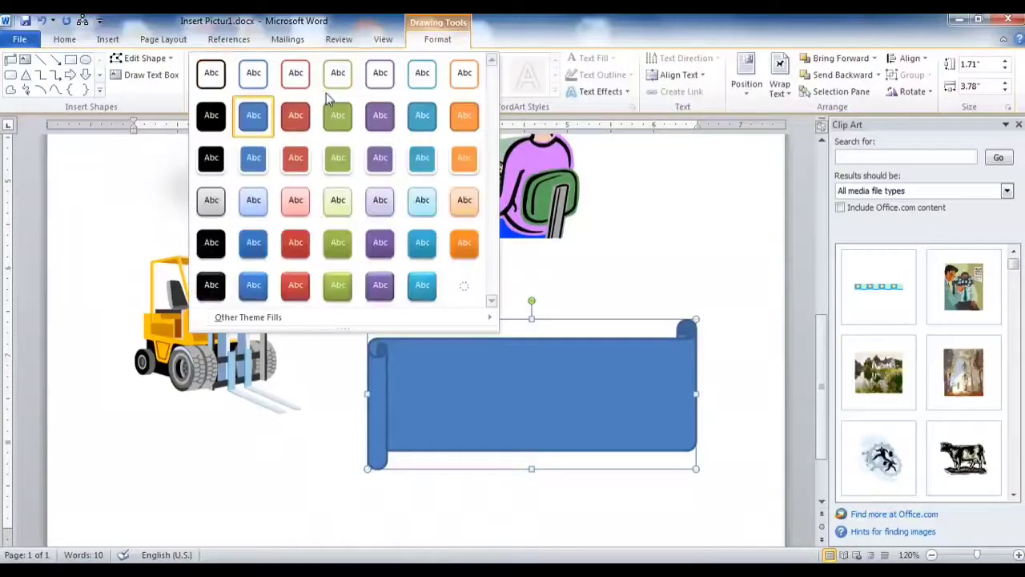
pyautogui.click(296, 284)
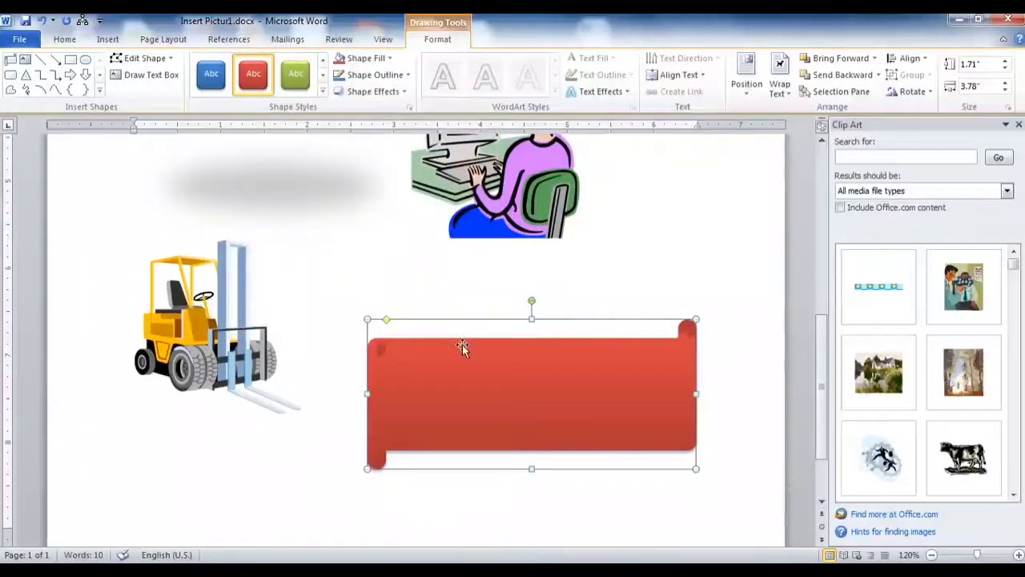
pyautogui.rightClick(520, 371)
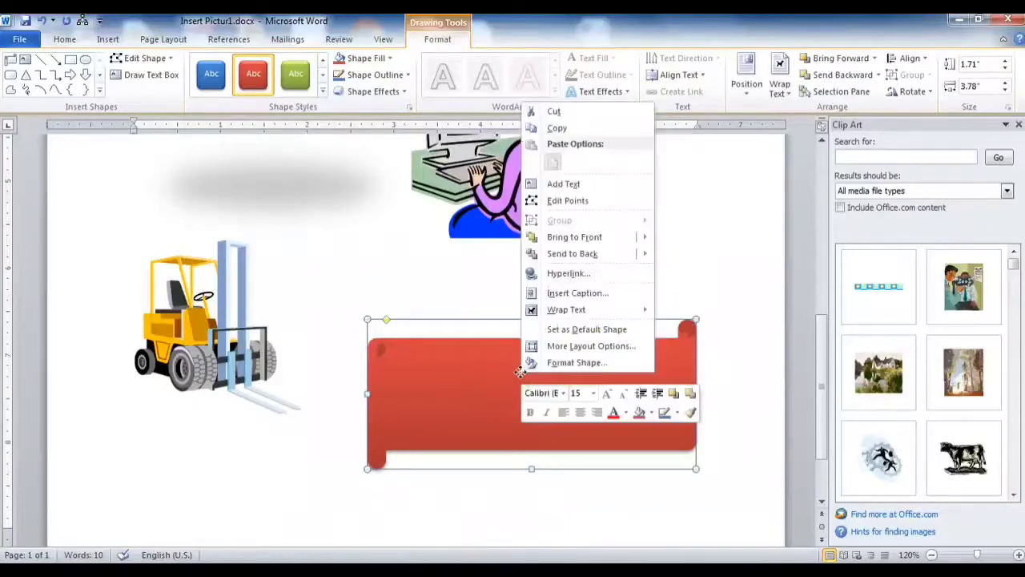
pyautogui.click(589, 186)
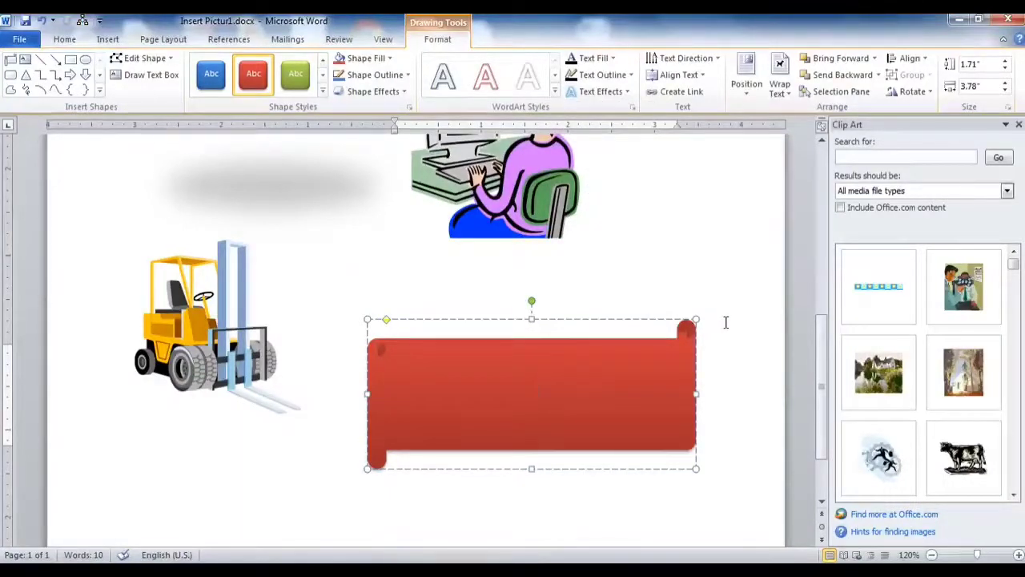
pyautogui.write('WELCOME')
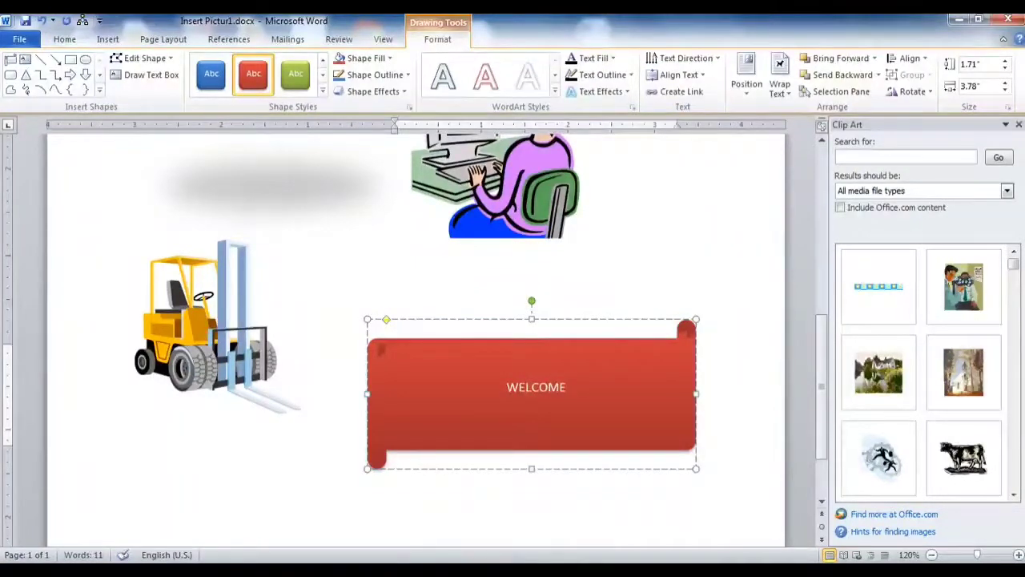
pyautogui.click(657, 479)
pyautogui.scroll(-1, 623, 466)
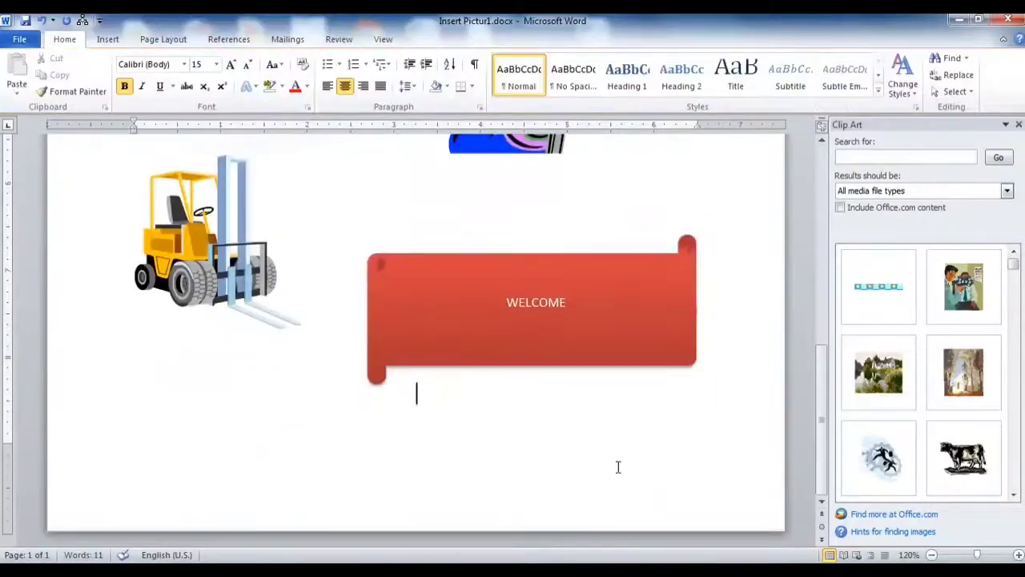
pyautogui.scroll(2, 576, 453)
pyautogui.scroll(3, 575, 454)
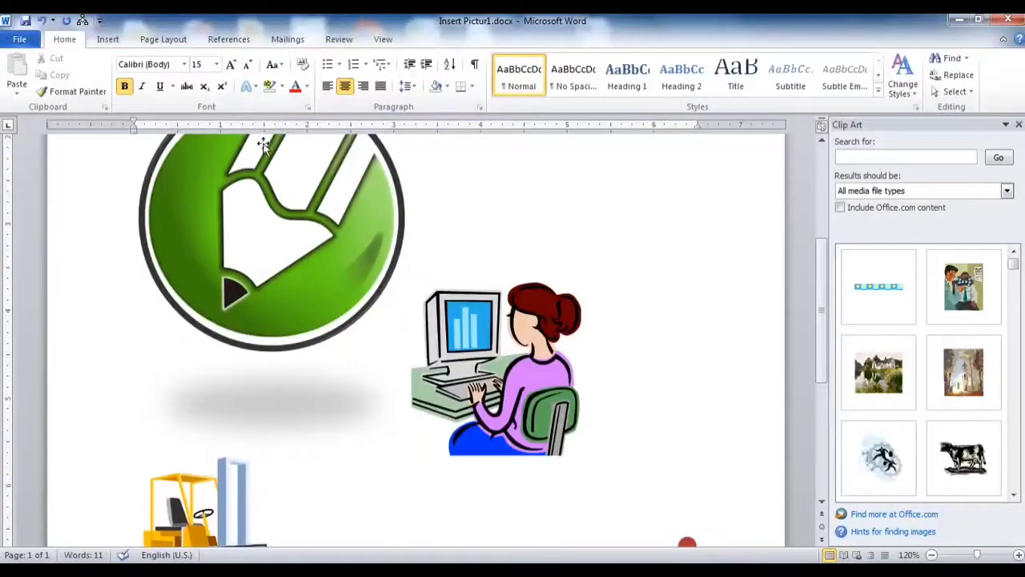
pyautogui.scroll(-4, 384, 251)
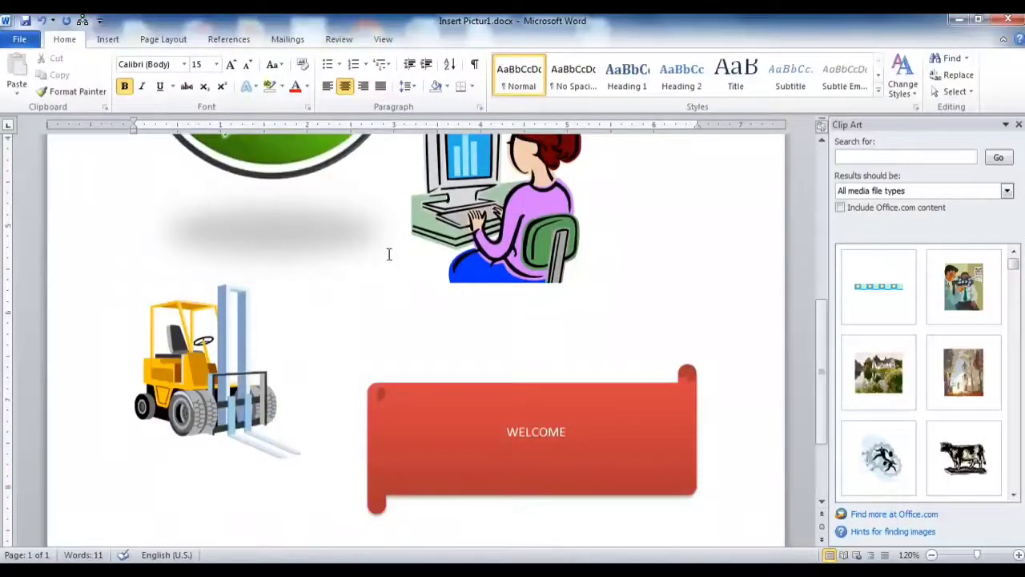
pyautogui.scroll(-1, 388, 258)
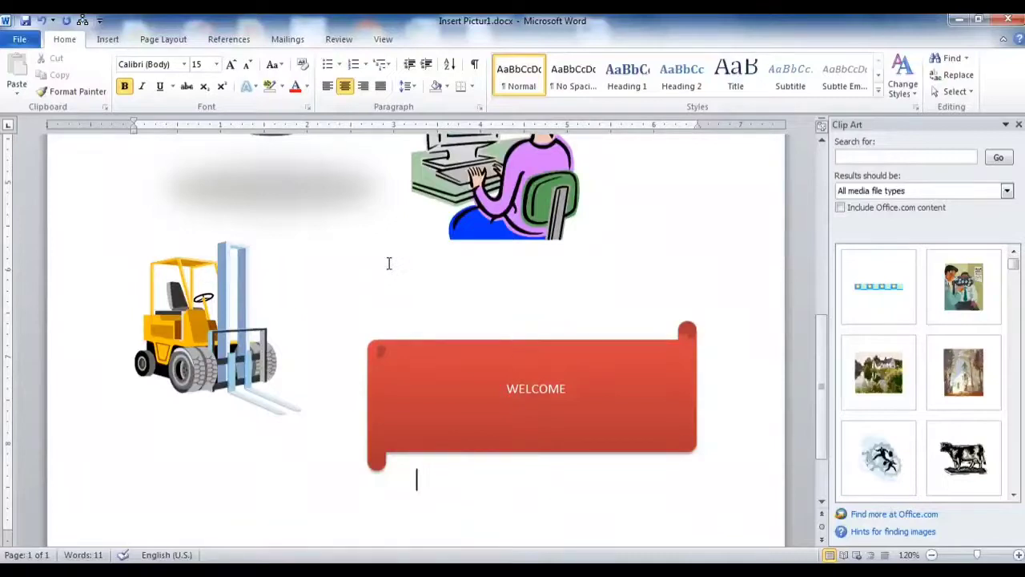
# Add blank lines below the scroll banner to carry the insertion point onto a second page.
pyautogui.press('Return')
pyautogui.press('Return')
pyautogui.scroll(-3, 327, 279)
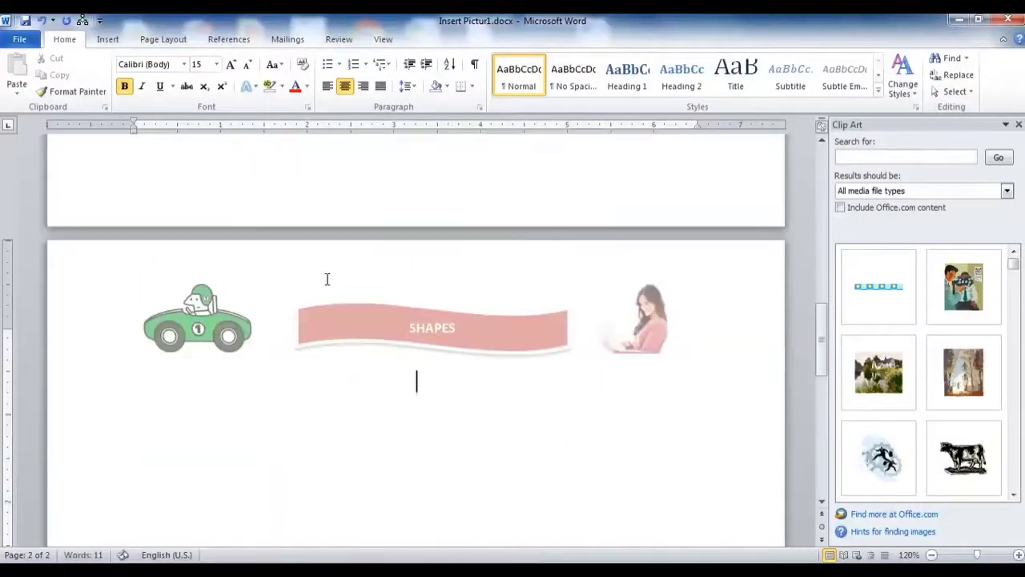
pyautogui.scroll(-2, 327, 278)
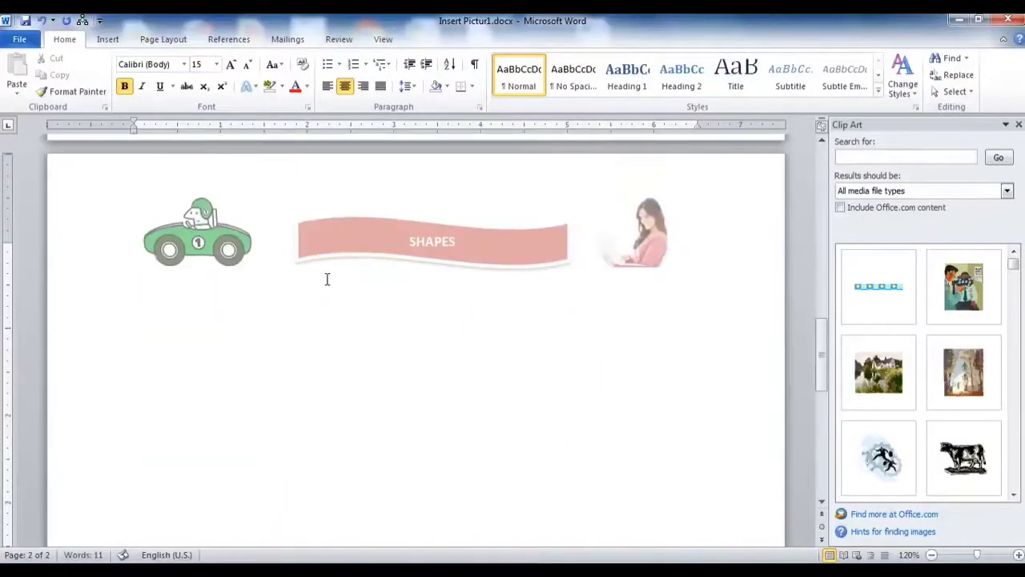
# Insert a Basic Radial SmartArt graphic beneath the second page's header and hide its text pane.
pyautogui.click(109, 40)
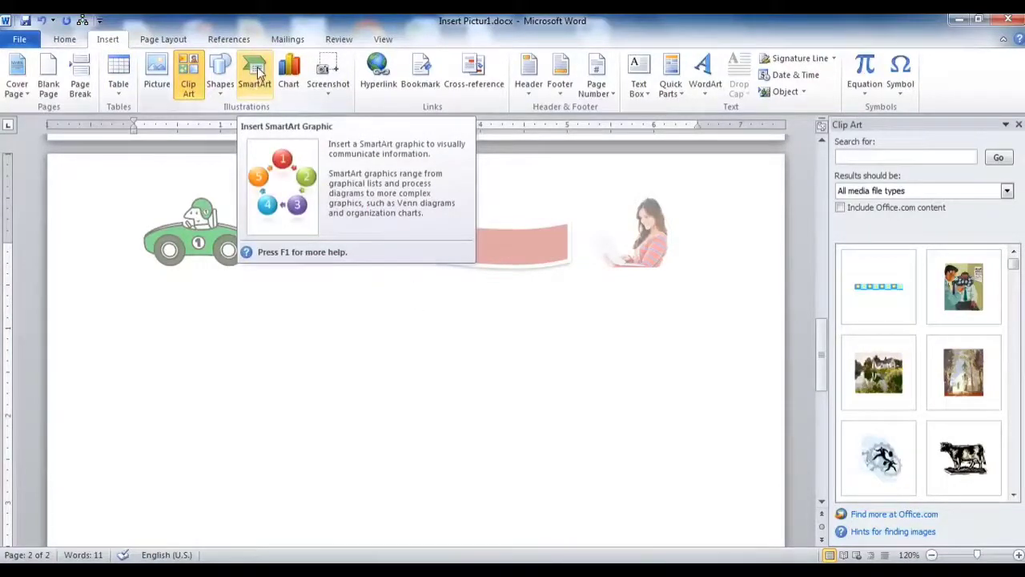
pyautogui.click(256, 74)
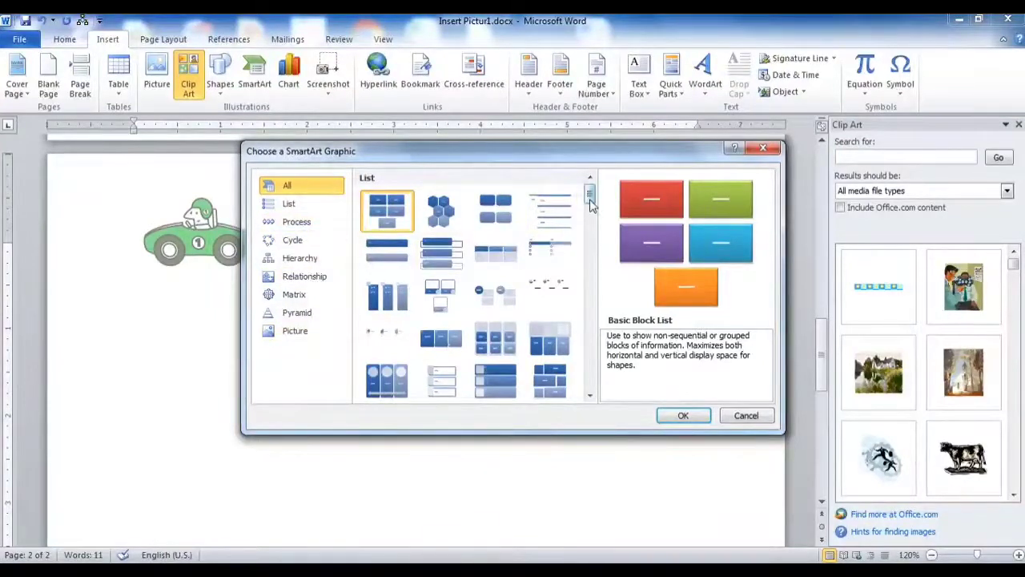
pyautogui.moveTo(590, 200); pyautogui.dragTo(590, 229)
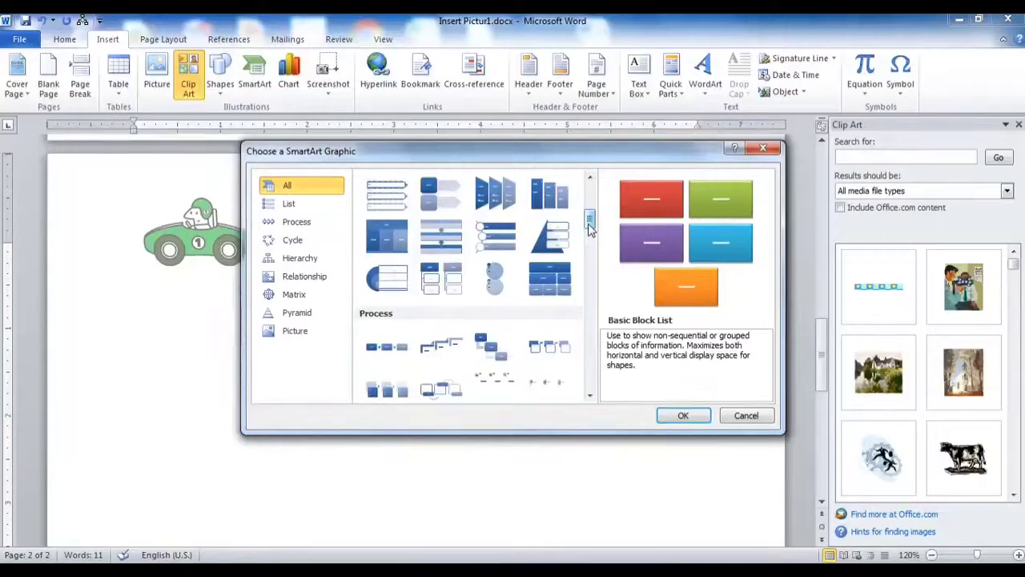
pyautogui.moveTo(590, 228); pyautogui.dragTo(605, 340)
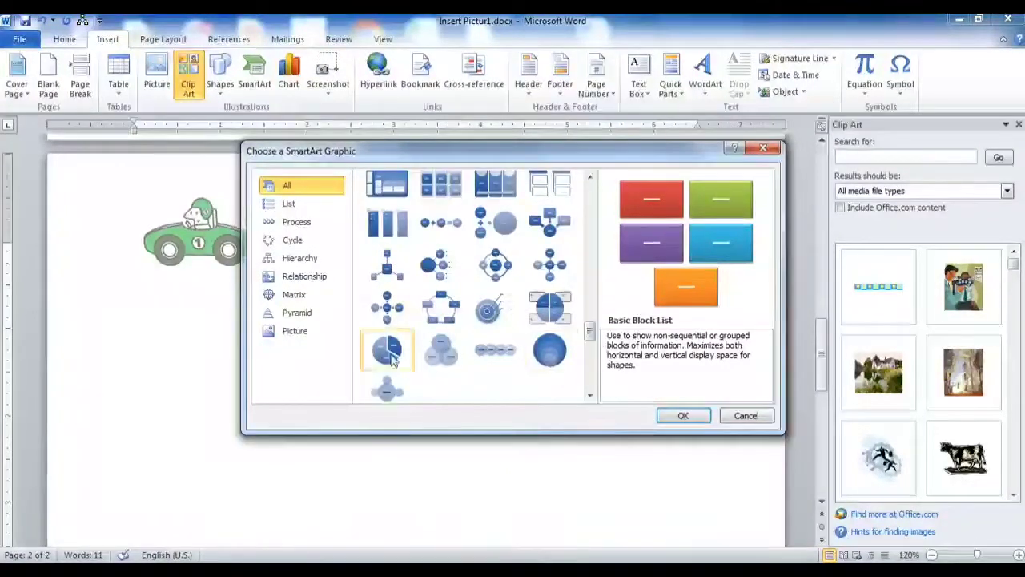
pyautogui.click(553, 265)
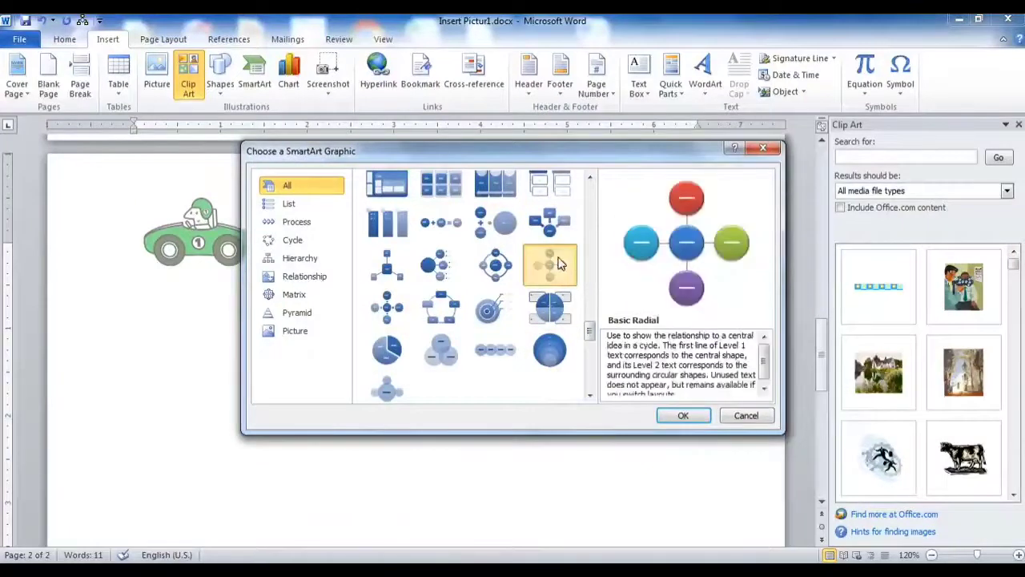
pyautogui.click(683, 415)
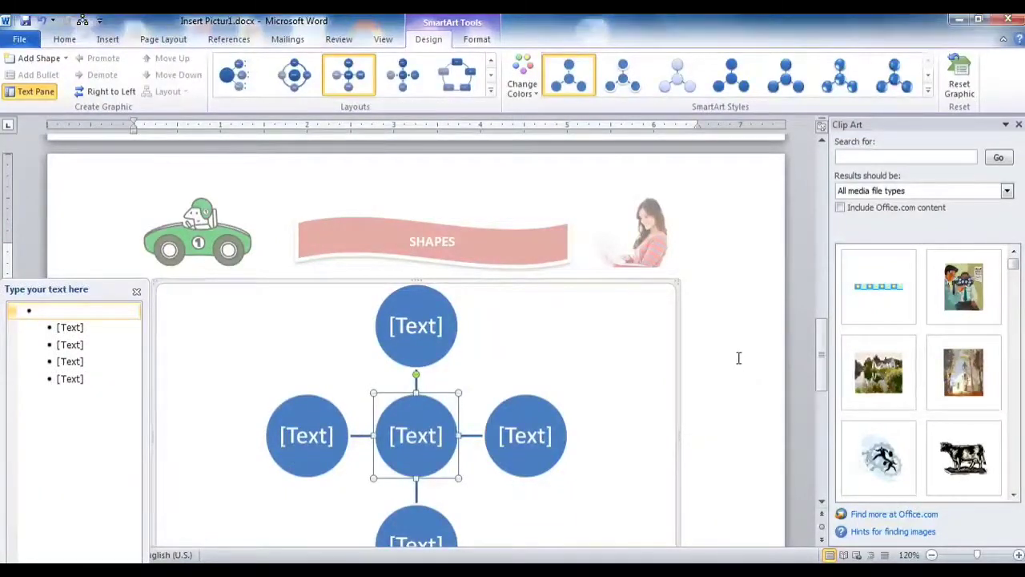
pyautogui.click(137, 293)
pyautogui.scroll(-2, 659, 370)
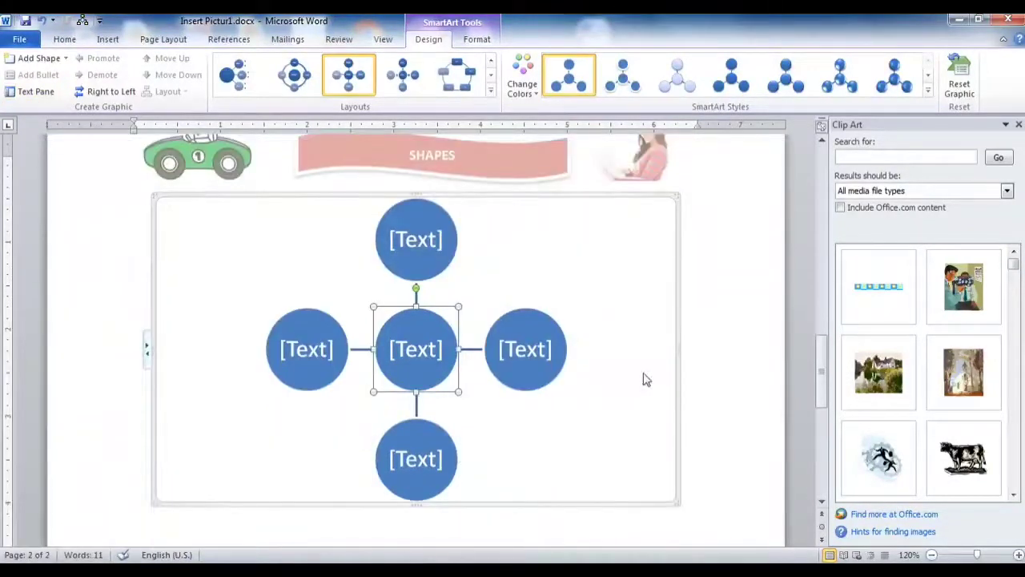
# Delete the pencil logo, the scroll banner and both clip art images from the first page.
pyautogui.scroll(18, 529, 355)
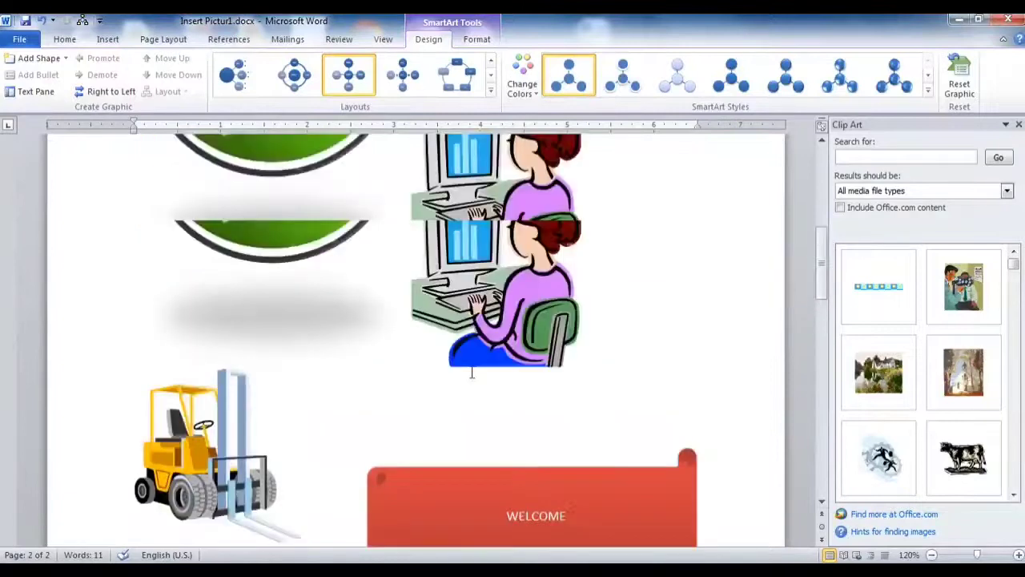
pyautogui.scroll(3, 472, 373)
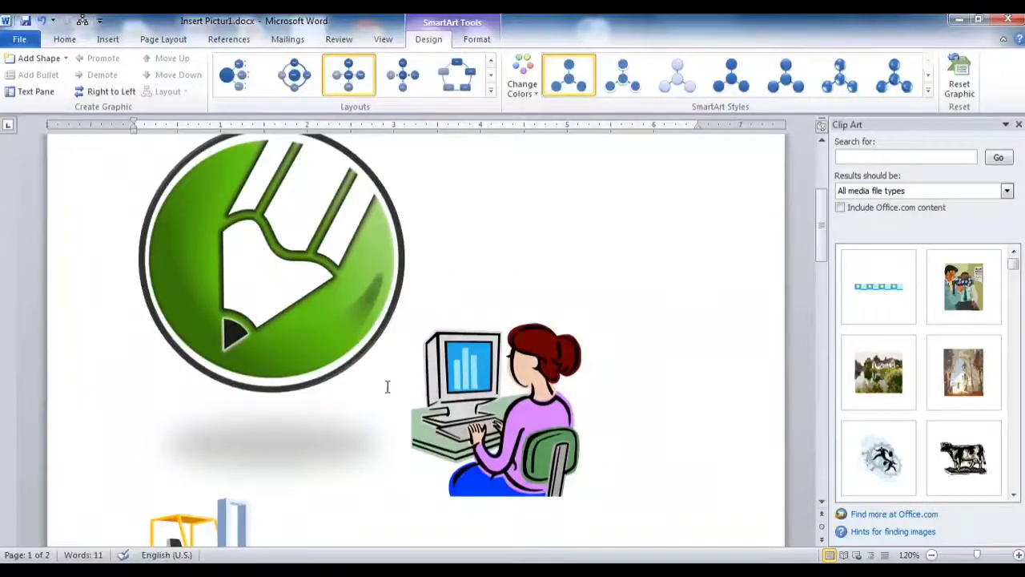
pyautogui.scroll(-20, 344, 439)
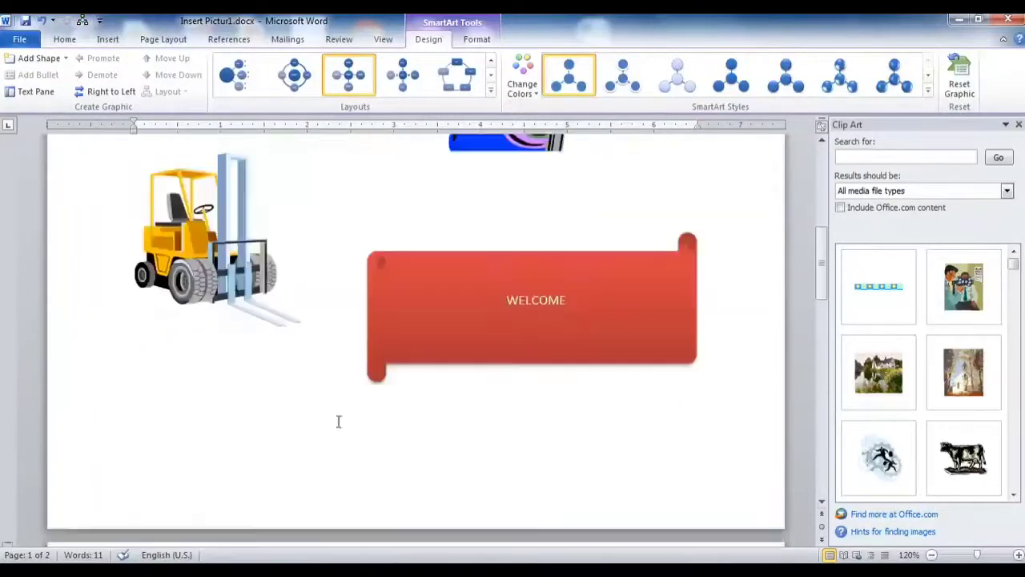
pyautogui.scroll(20, 334, 433)
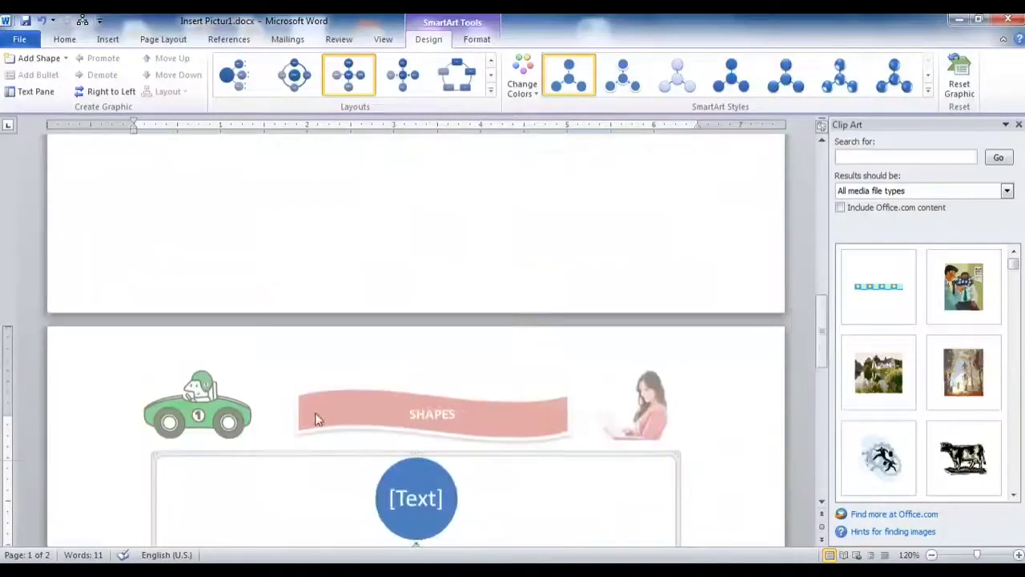
pyautogui.click(300, 298)
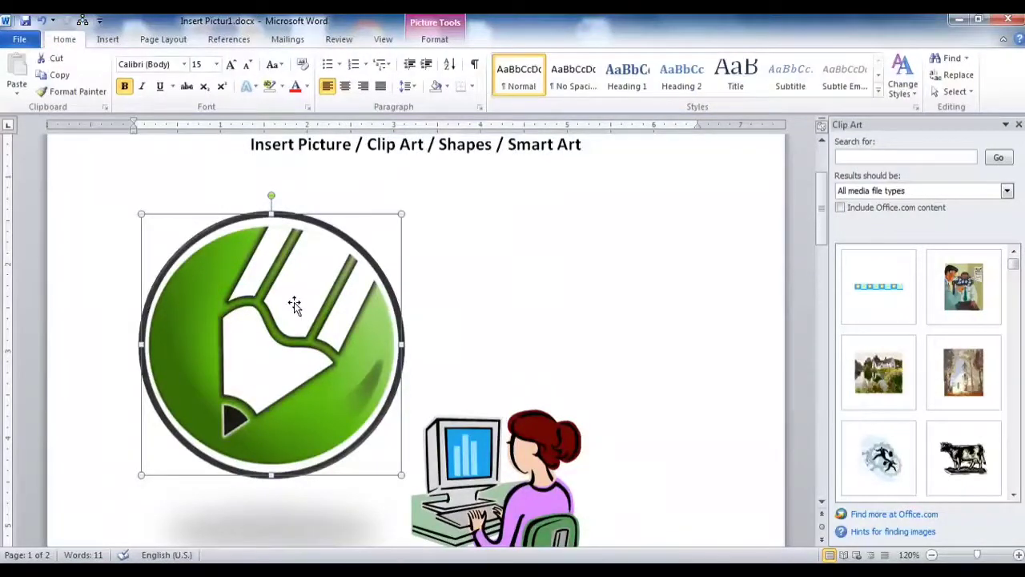
pyautogui.press('Delete')
pyautogui.click(415, 323)
pyautogui.press('Delete')
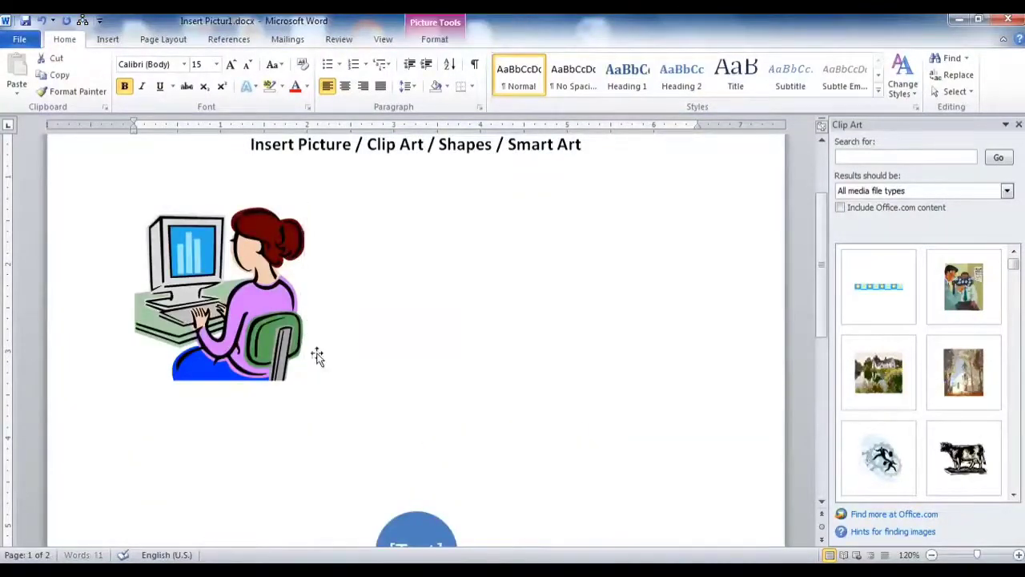
pyautogui.click(249, 320)
pyautogui.press('Delete')
pyautogui.scroll(-1, 384, 368)
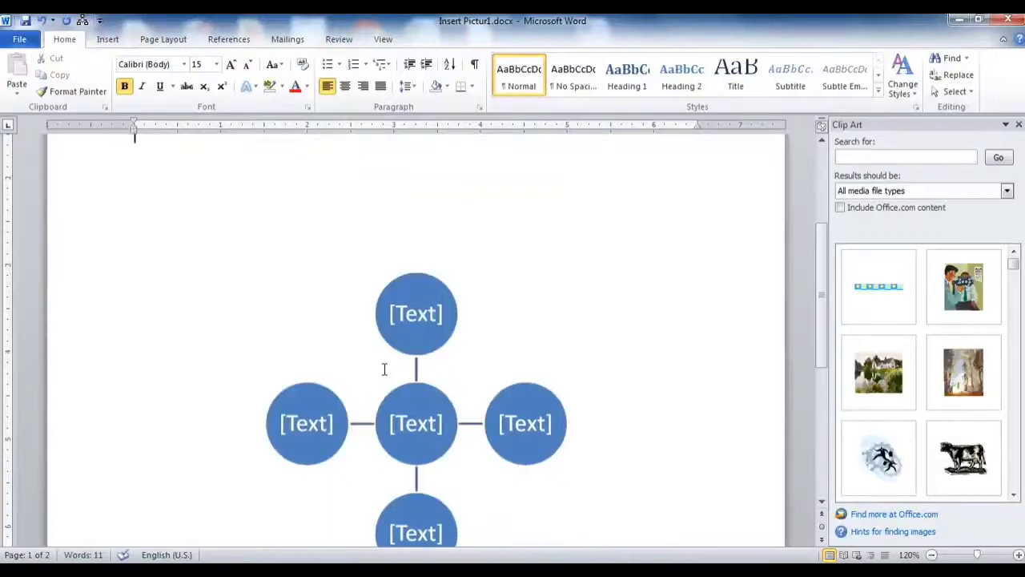
# Delete the entire radial SmartArt graphic, leaving only the title line in the document body.
pyautogui.click(486, 373)
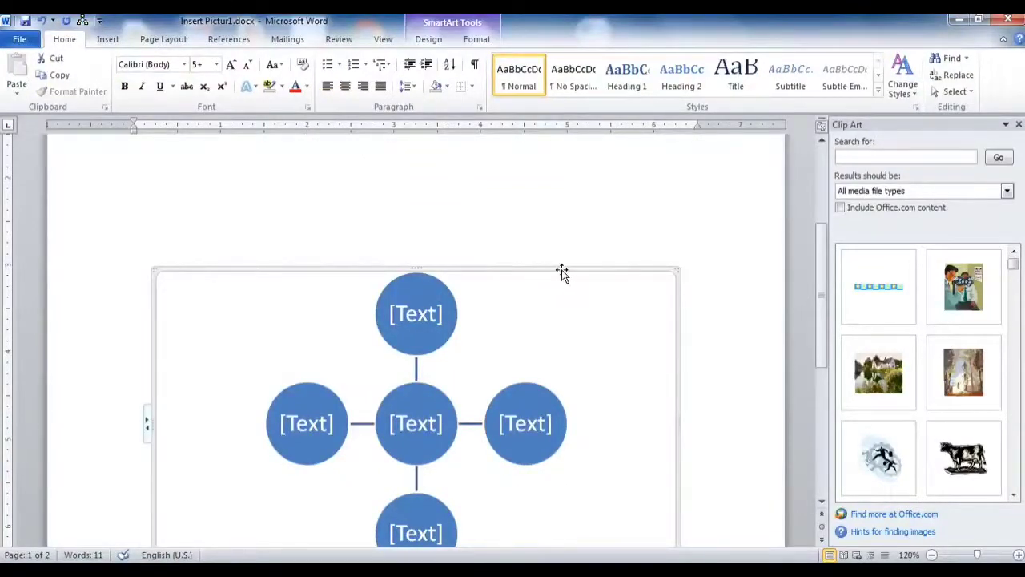
pyautogui.press('Delete')
pyautogui.scroll(2, 477, 359)
pyautogui.scroll(1, 476, 360)
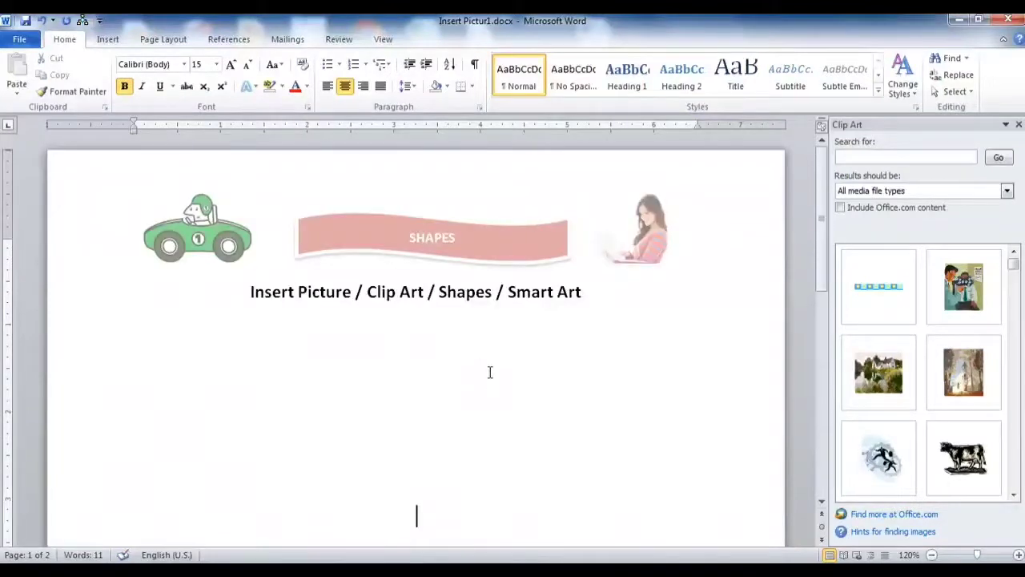